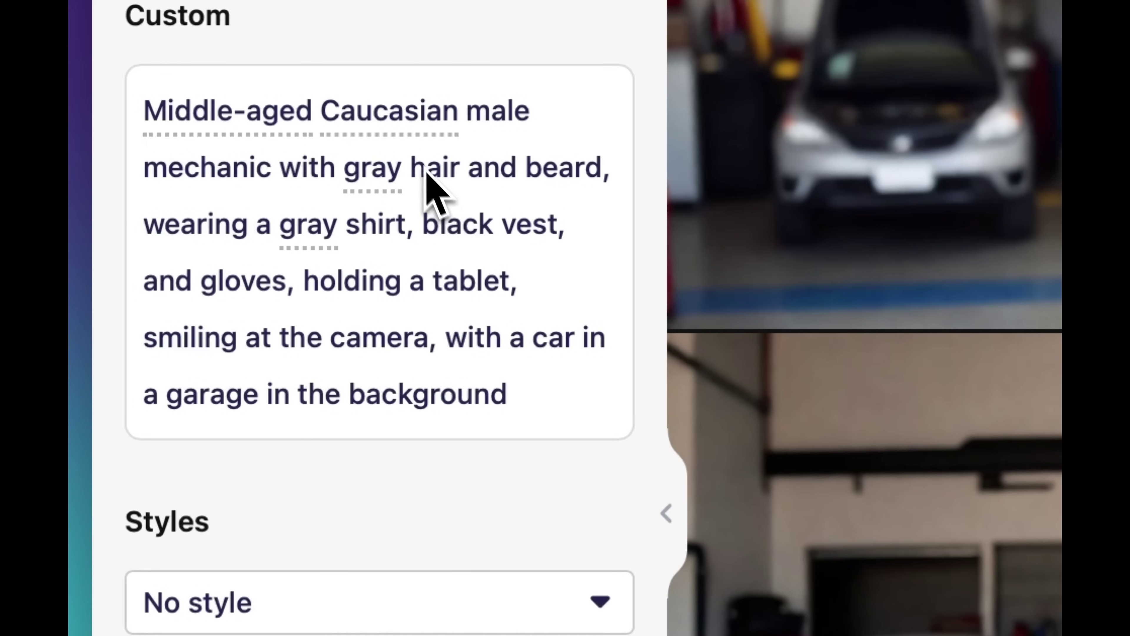
- Change the prompt's 'Caucasian' term for the mechanic to Black
click(414, 131)
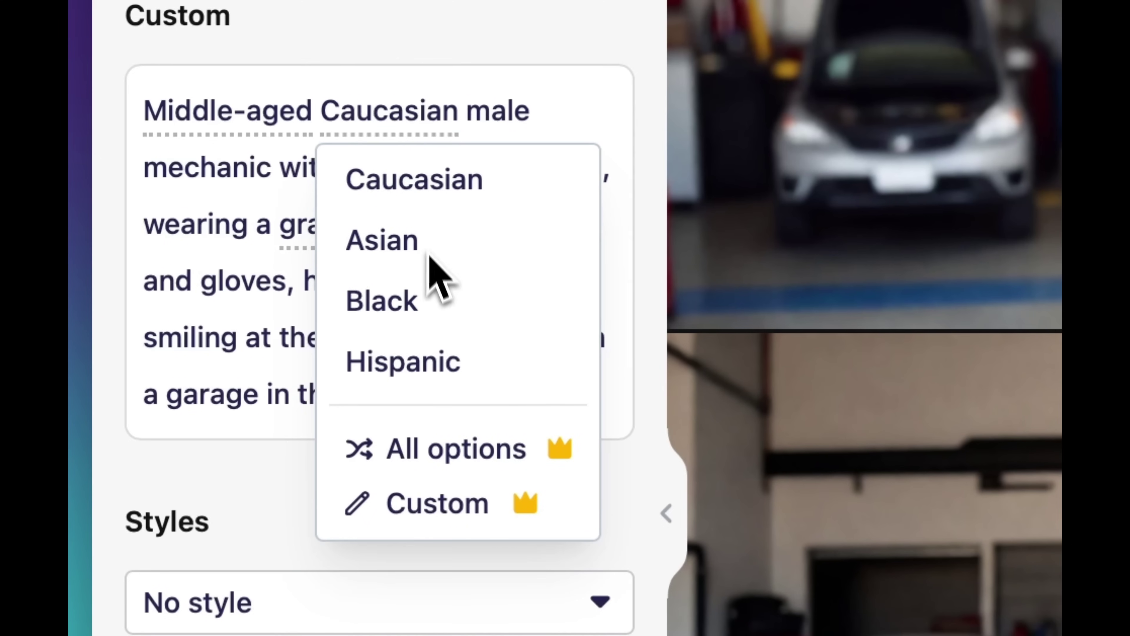
click(427, 307)
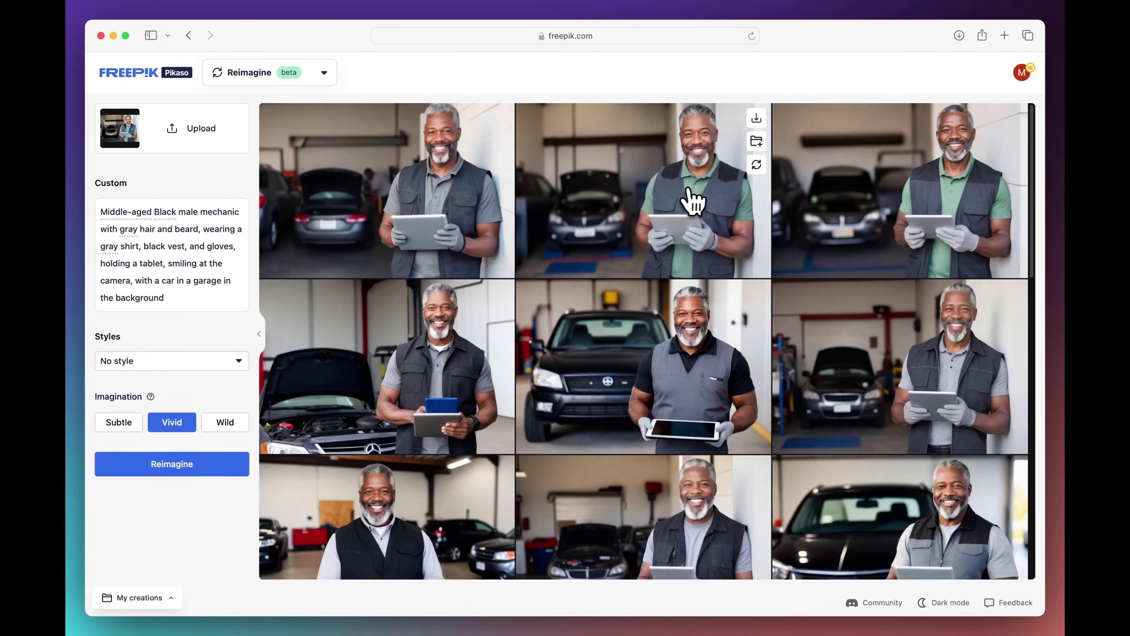
- Open one Black mechanic variation in preview and download it in HD
click(694, 193)
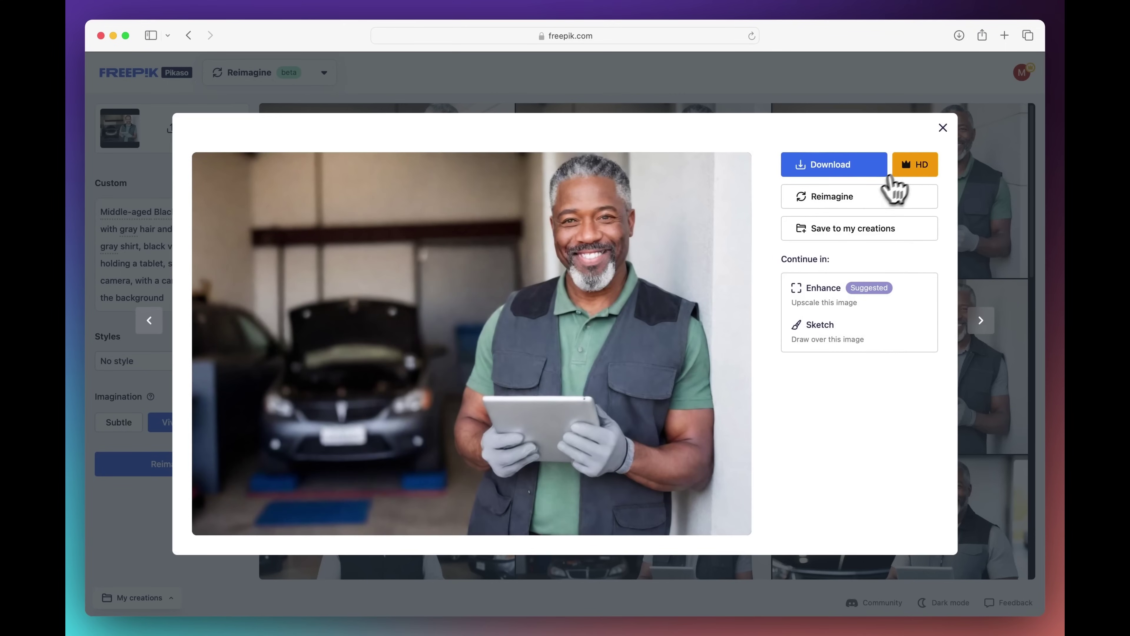
click(912, 167)
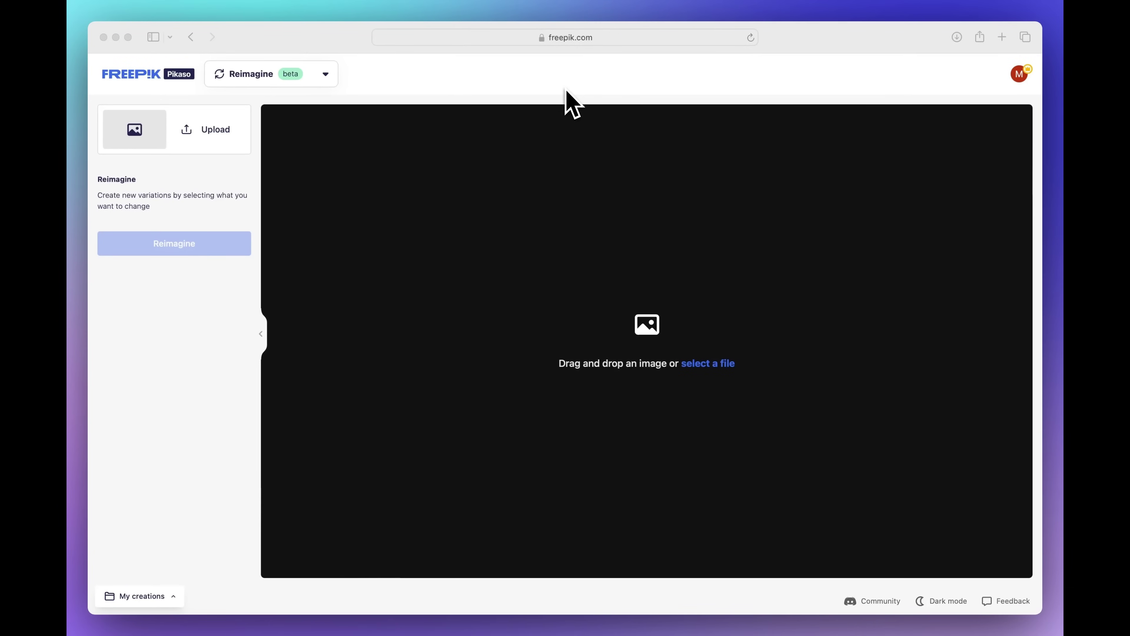
- Upload drawing.PNG as the source image for Reimagine
click(214, 136)
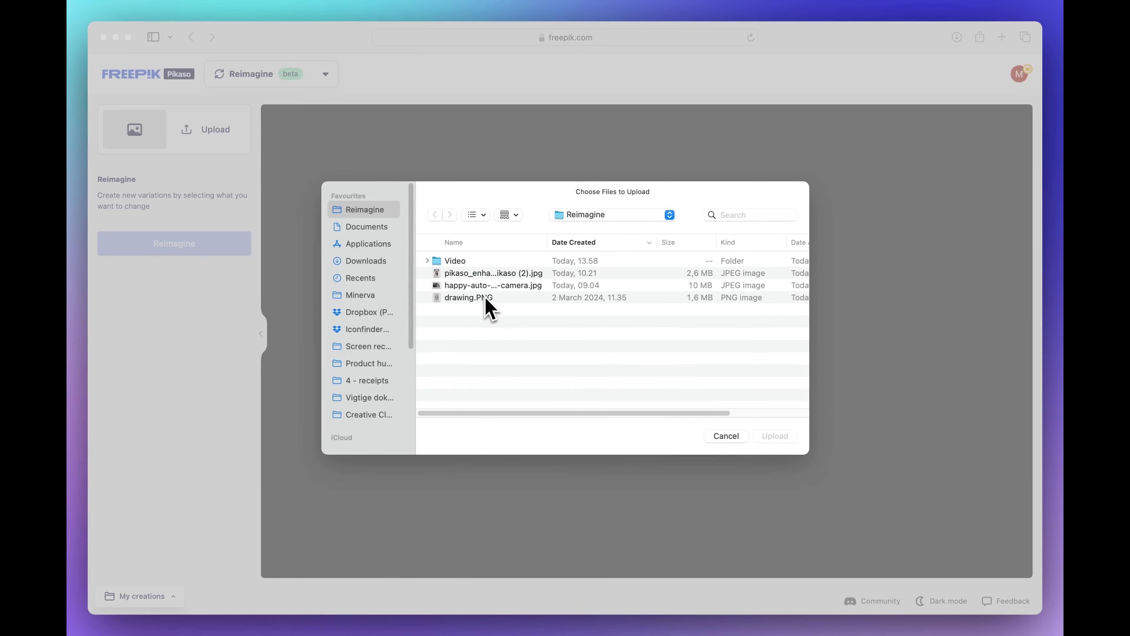
double_click(484, 296)
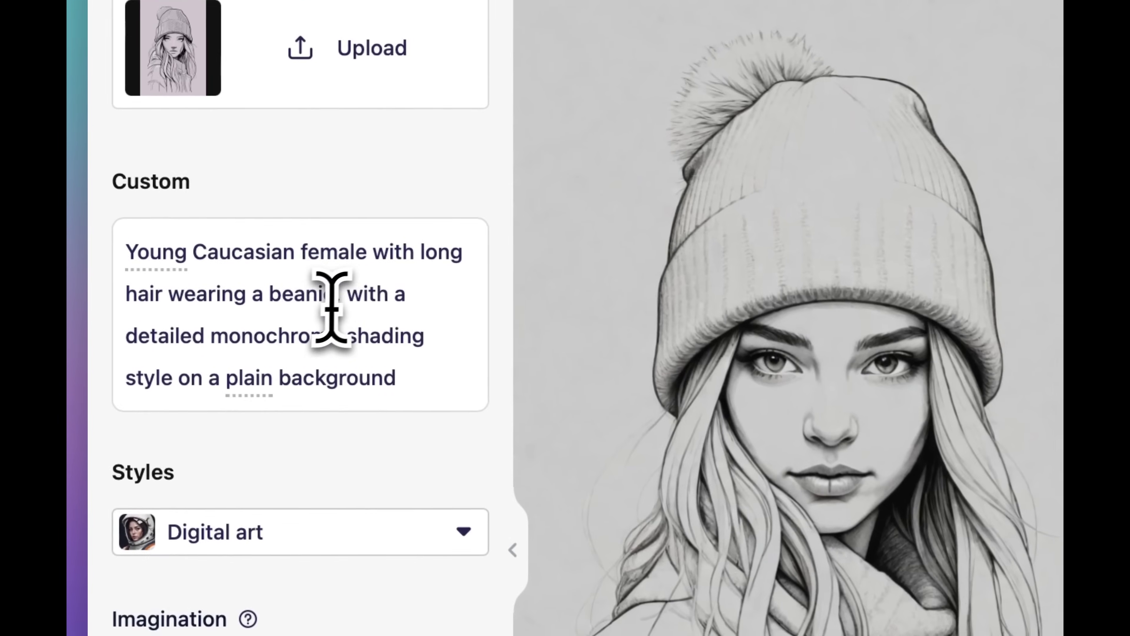
- Replace the prompt text after 'beanie,' with 'mountain range in the background.' and regenerate
click(191, 230)
drag(347, 296, 441, 394)
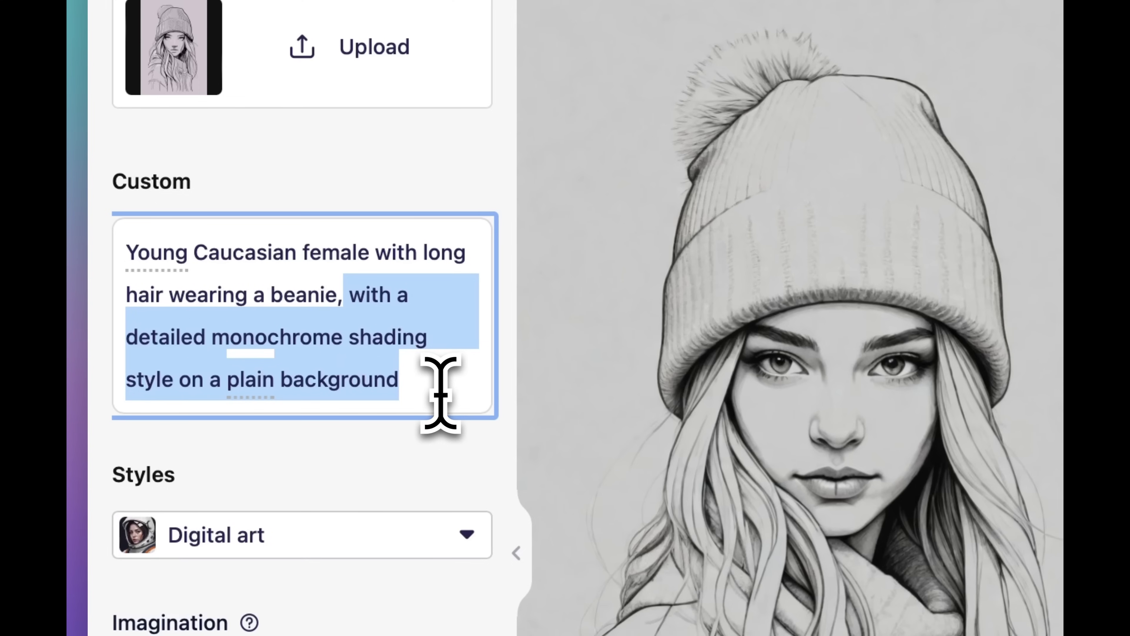
key(BackSpace)
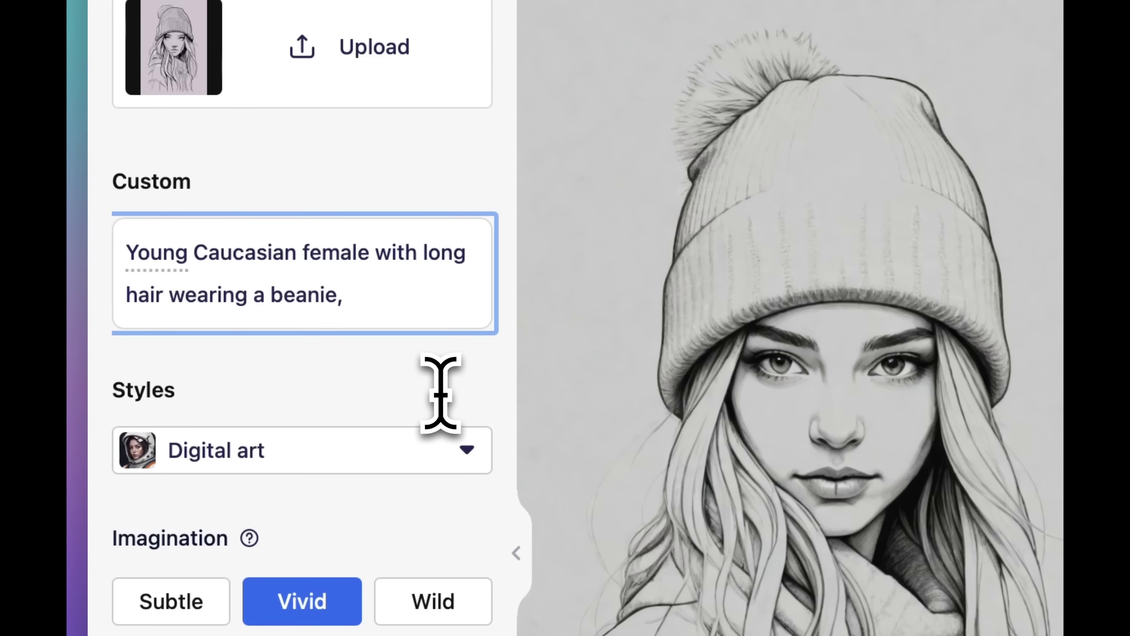
text(moaun)
key(BackSpace)
key(BackSpace)
key(BackSpace)
text(untain range in the ban)
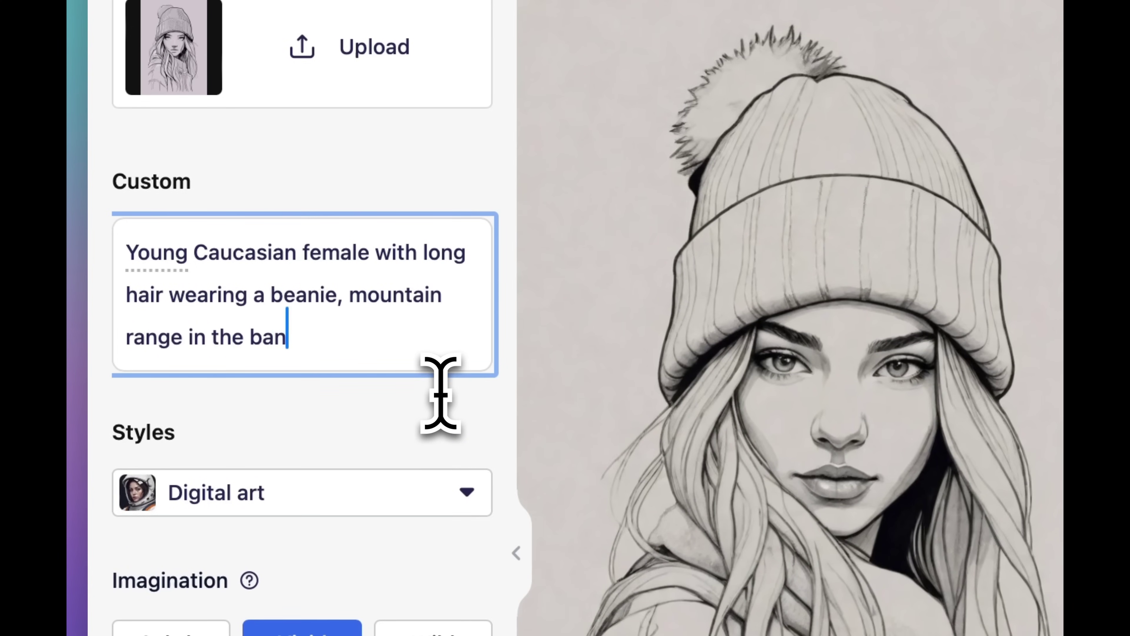
key(BackSpace)
text(ckground.)
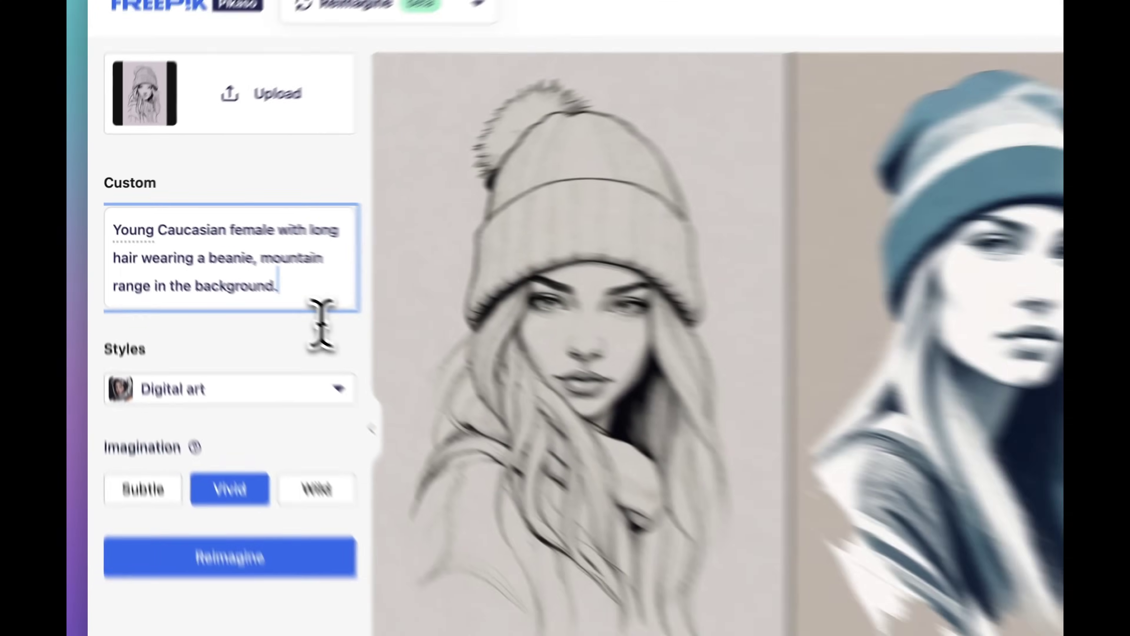
key(Return)
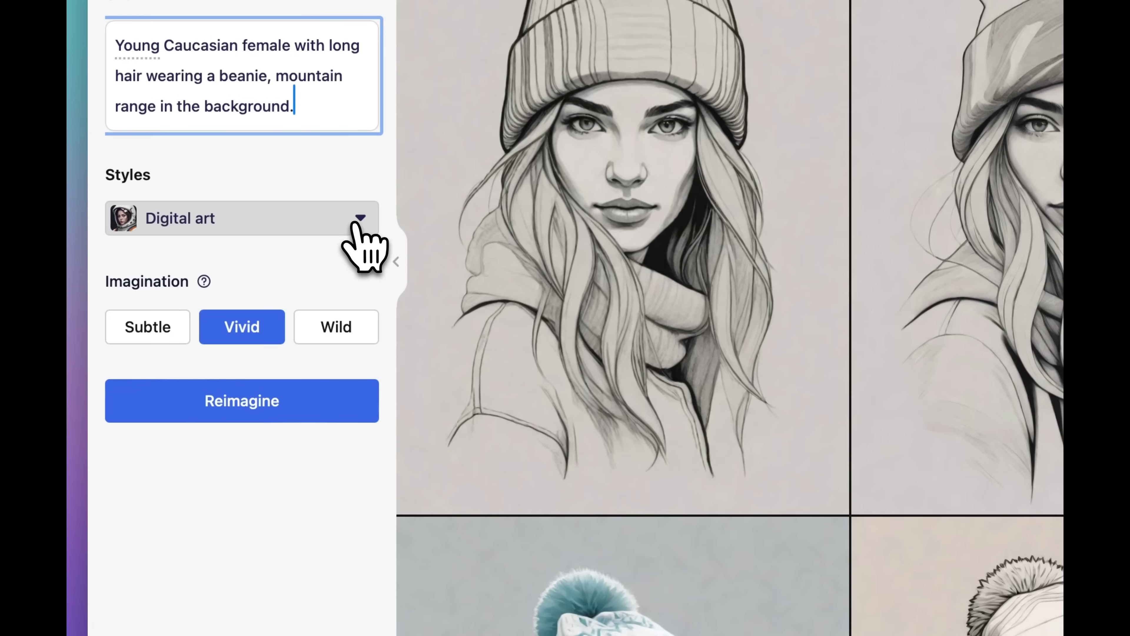
- Set the style to Watercolor and reimagine the beanie portrait
click(340, 218)
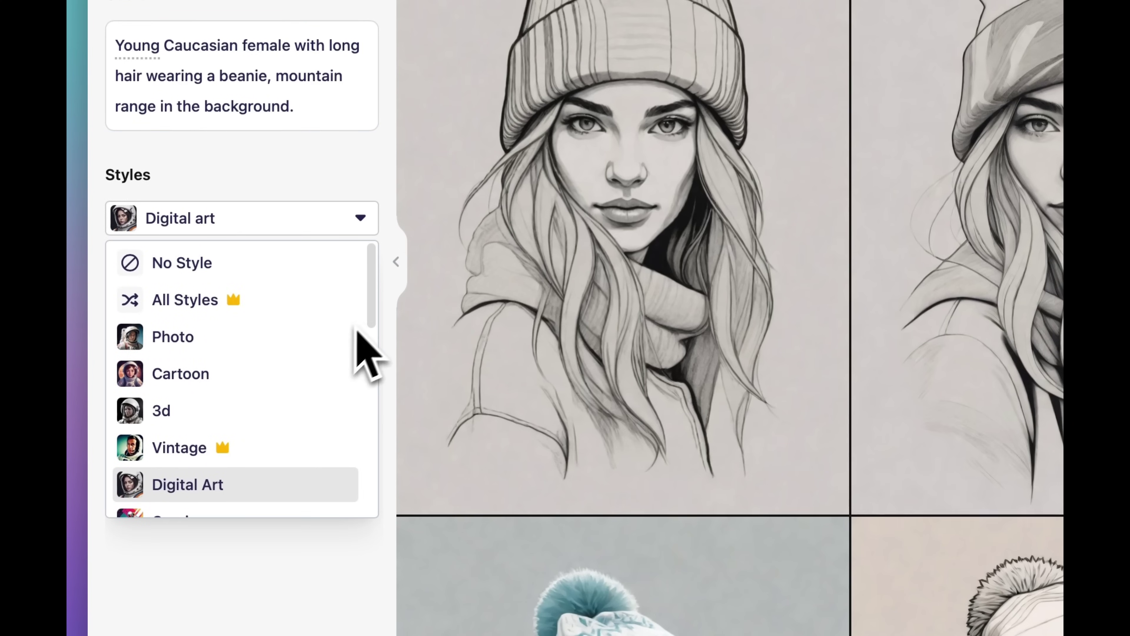
scroll(373, 312, down, 3)
drag(375, 314, 341, 420)
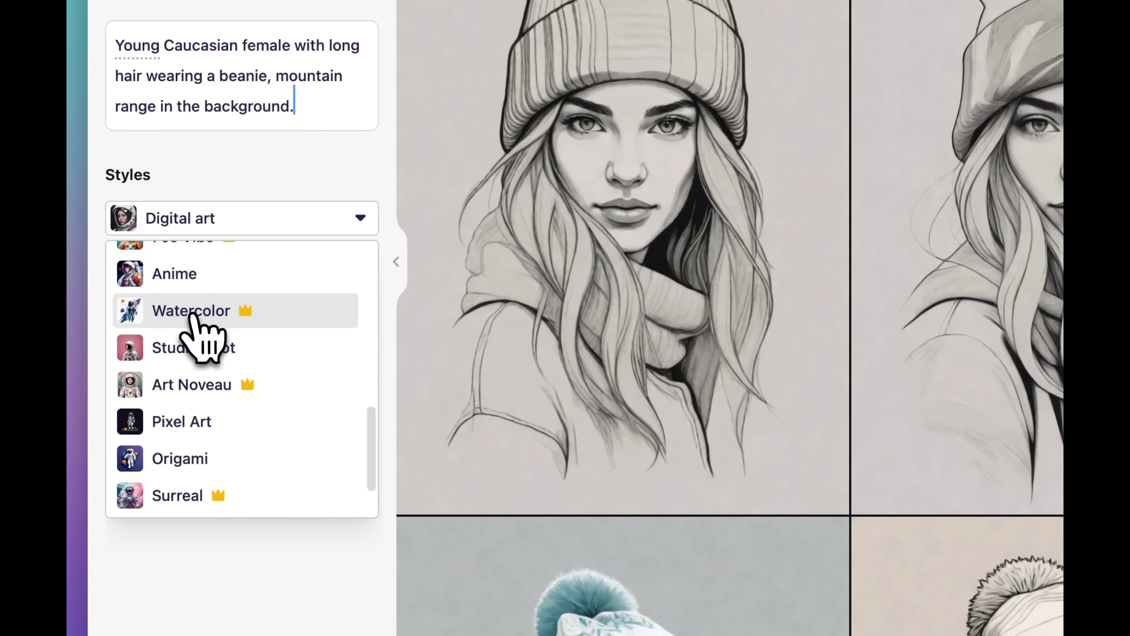
click(184, 312)
click(210, 313)
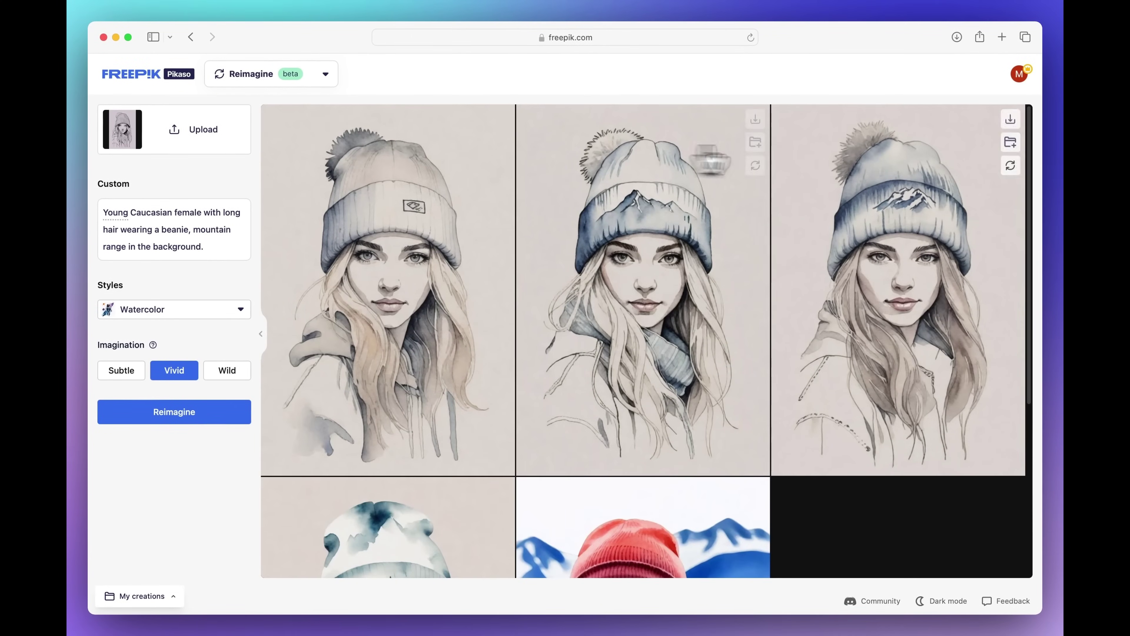
- Browse the watercolor results and preview the middle beanie portrait enlarged
scroll(926, 227, down, 2)
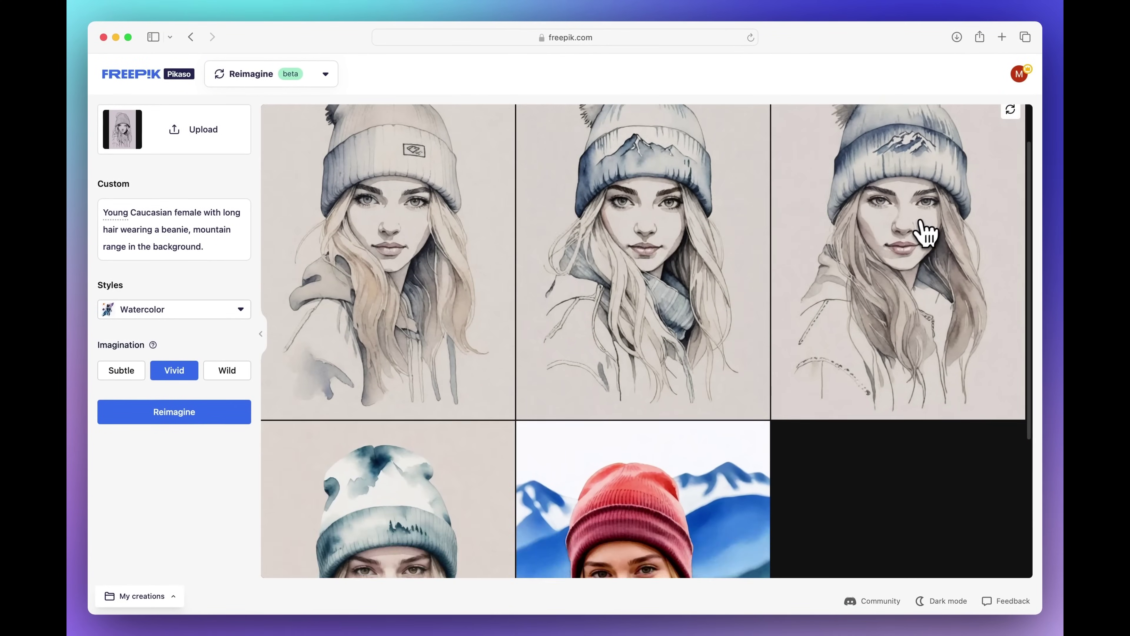
scroll(921, 234, down, 5)
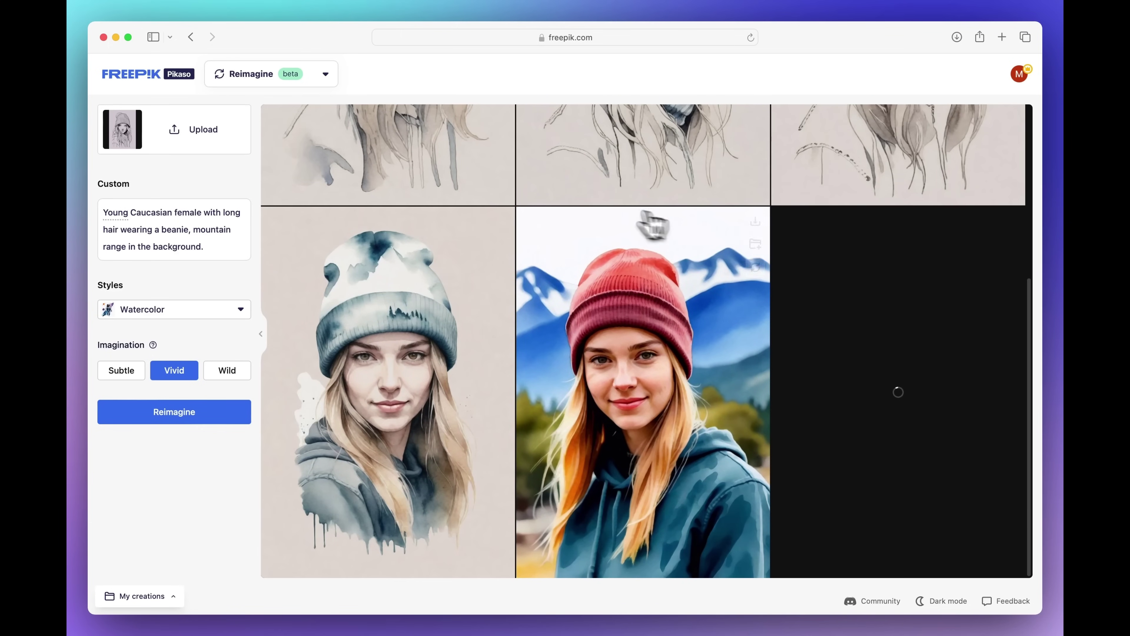
scroll(416, 268, up, 5)
scroll(416, 267, down, 10)
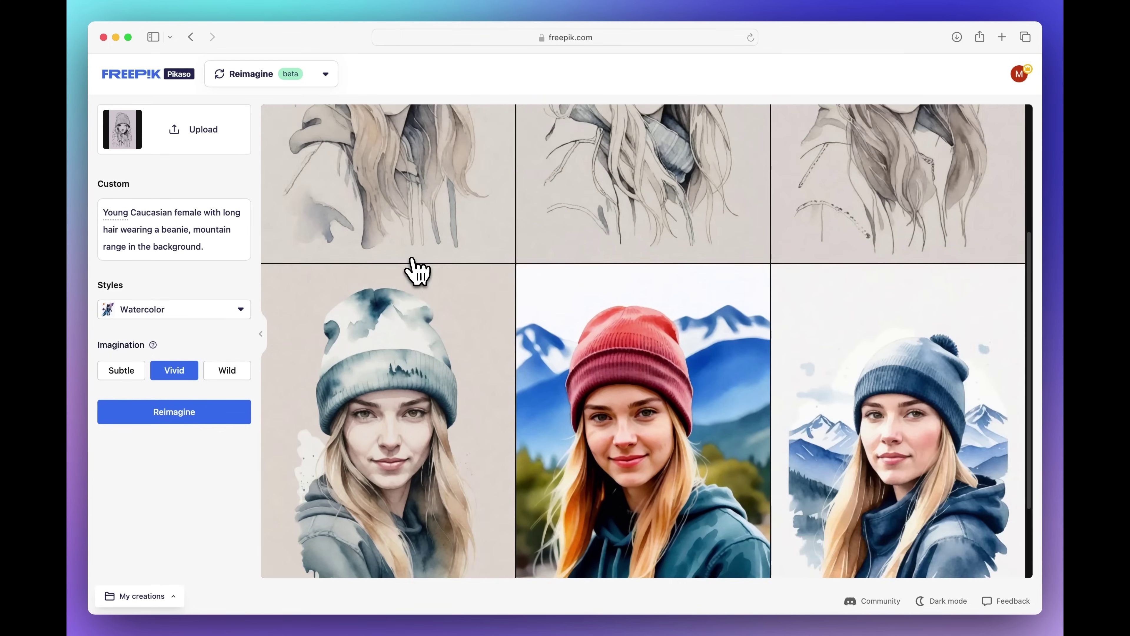
scroll(417, 268, down, 4)
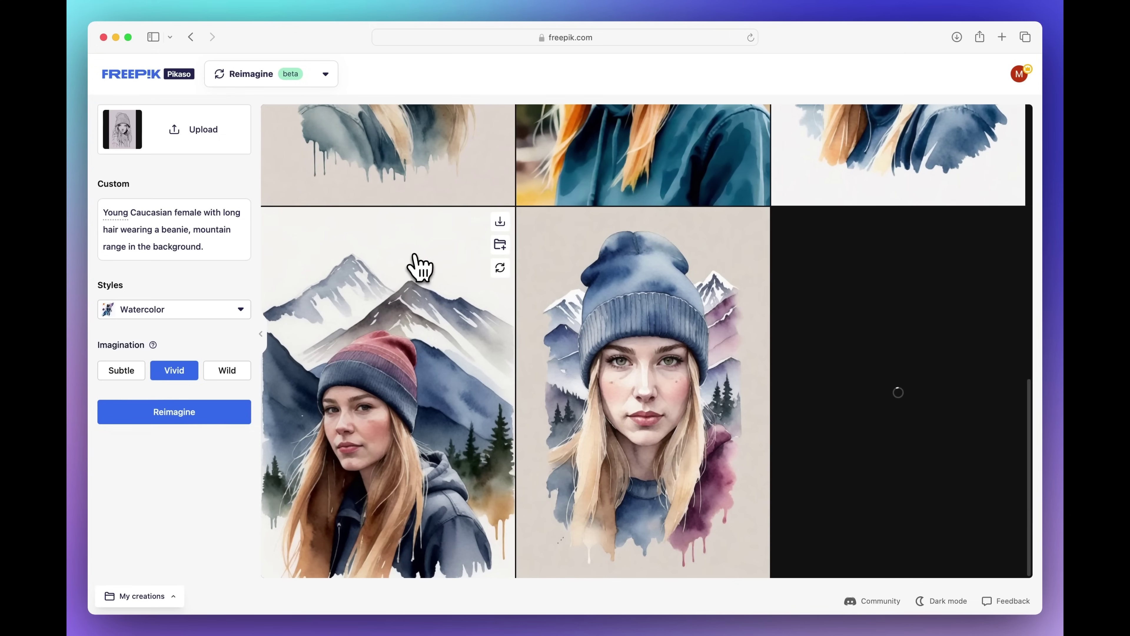
scroll(443, 332, up, 1)
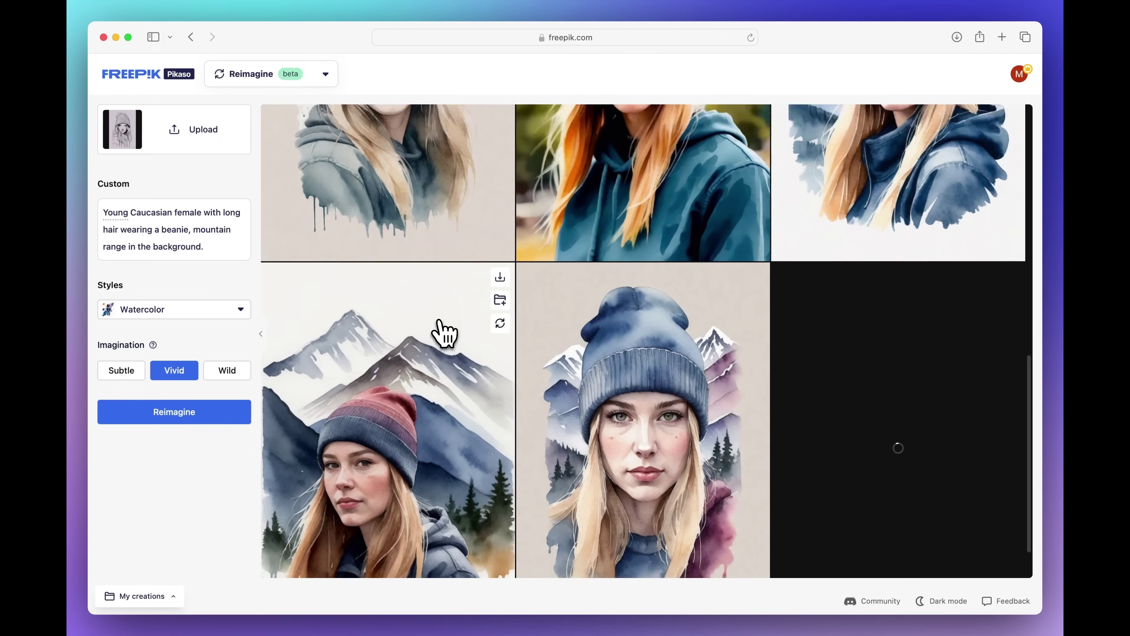
scroll(442, 331, up, 10)
scroll(443, 332, down, 3)
scroll(442, 331, down, 10)
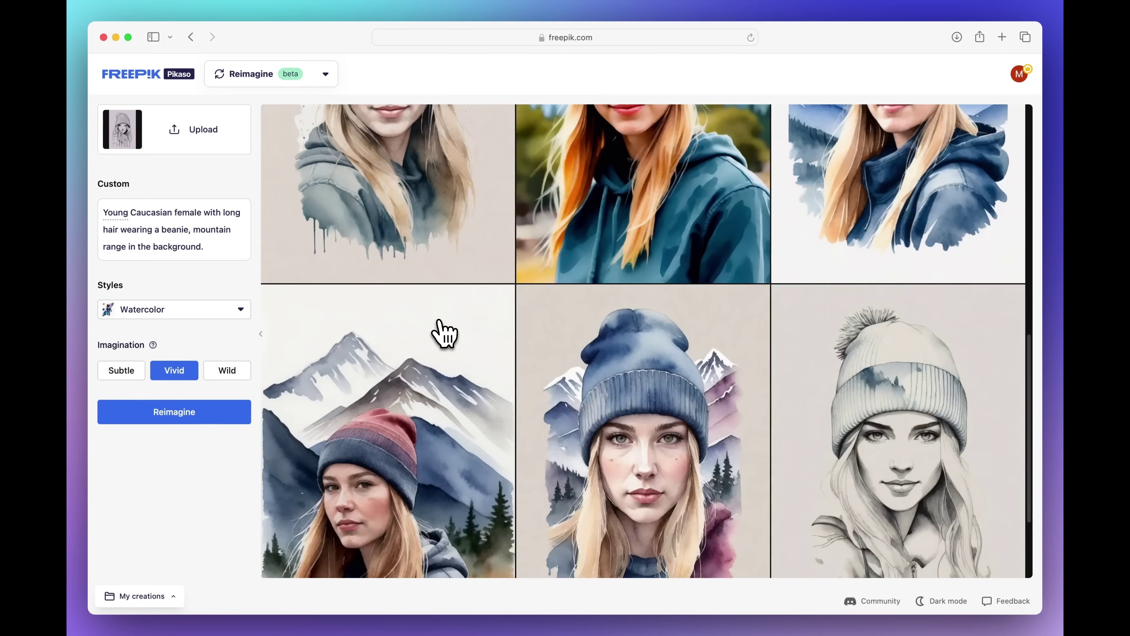
scroll(636, 303, down, 15)
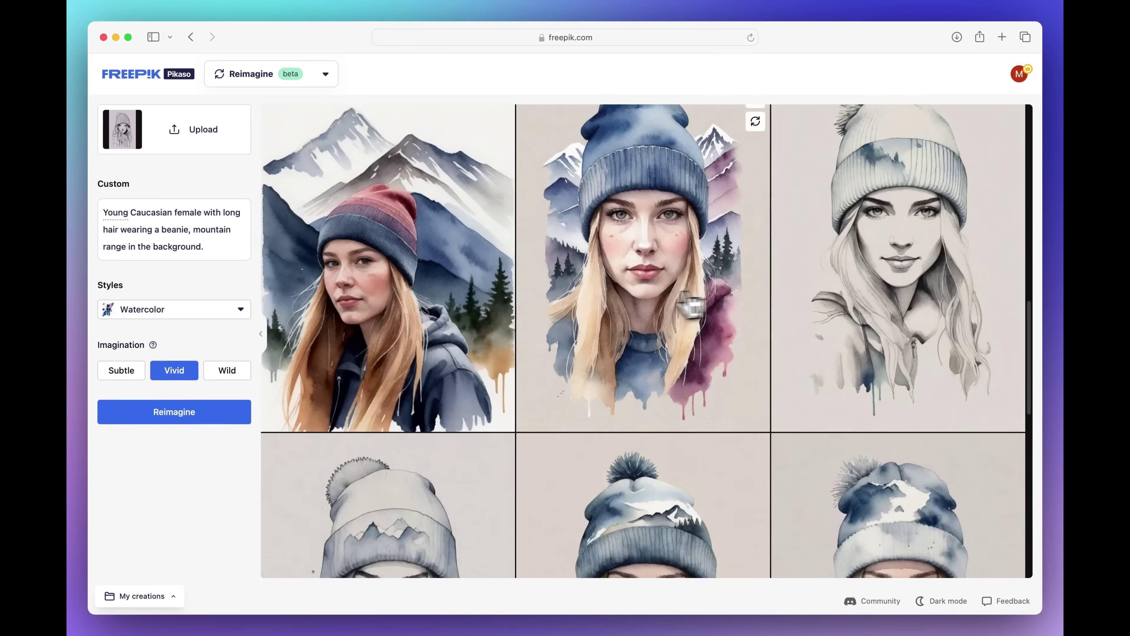
scroll(630, 301, down, 2)
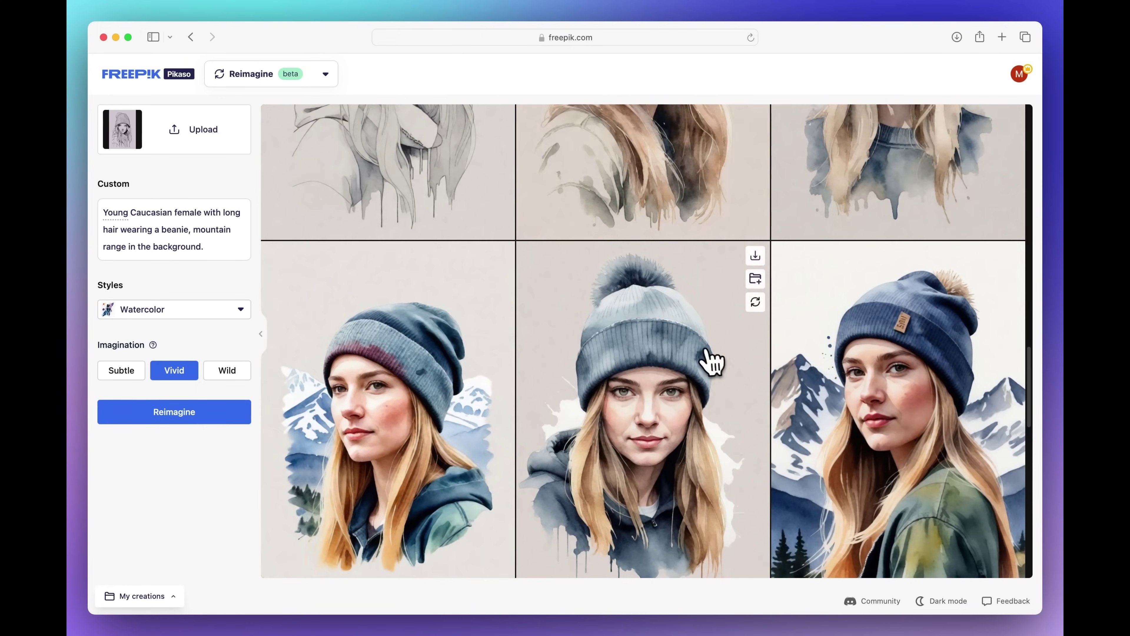
click(641, 354)
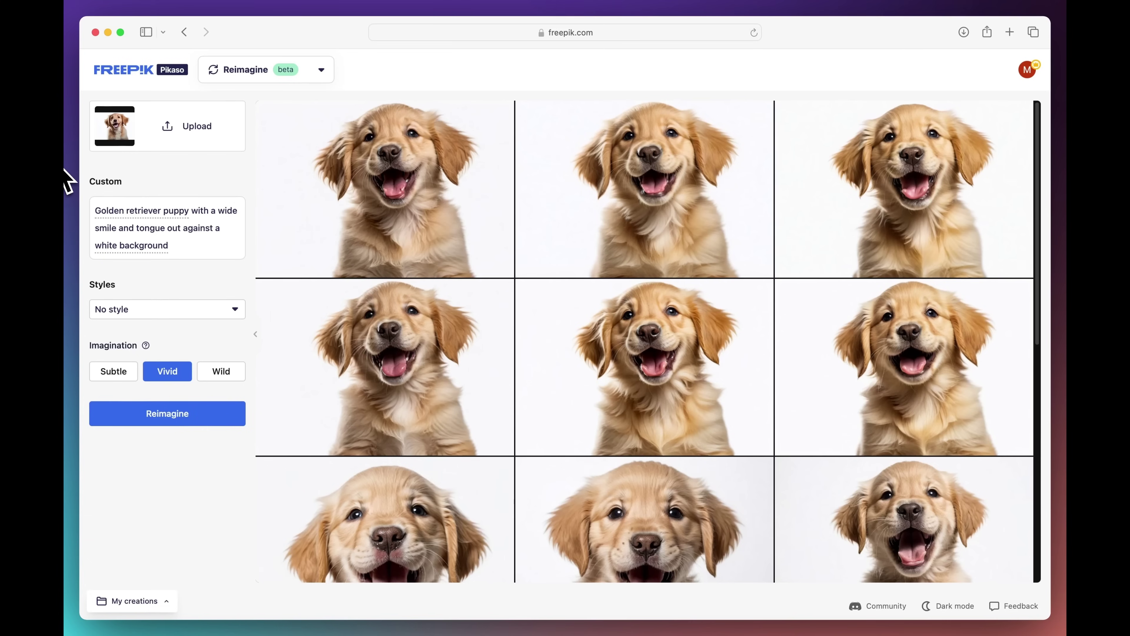
- Set the prompt's 'Golden retriever puppy' term to All options
click(141, 216)
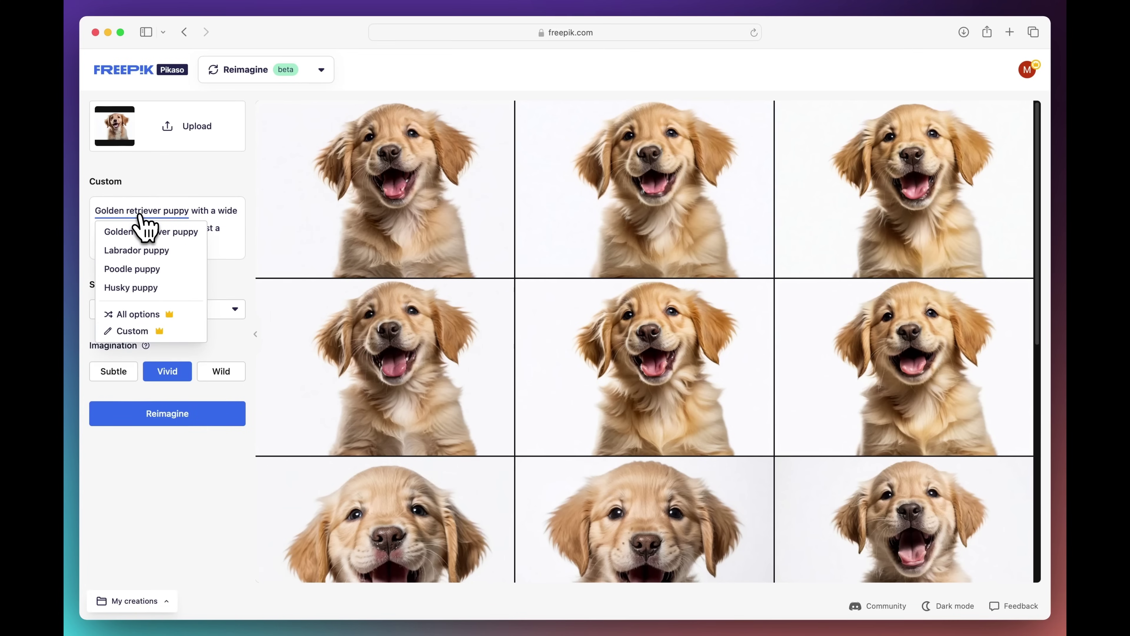
click(147, 315)
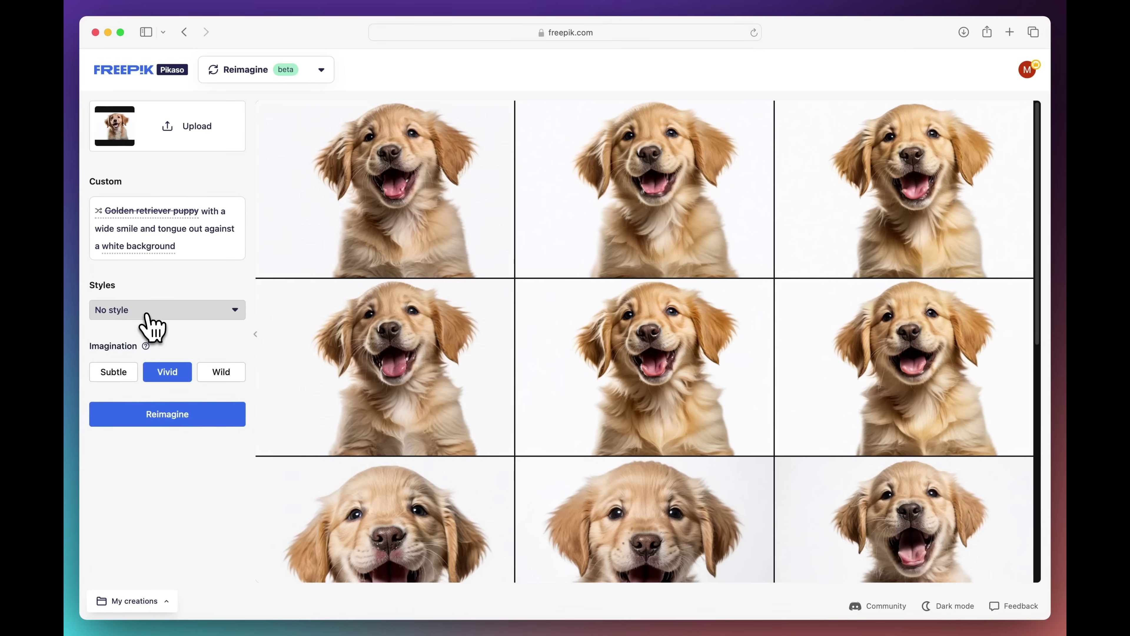